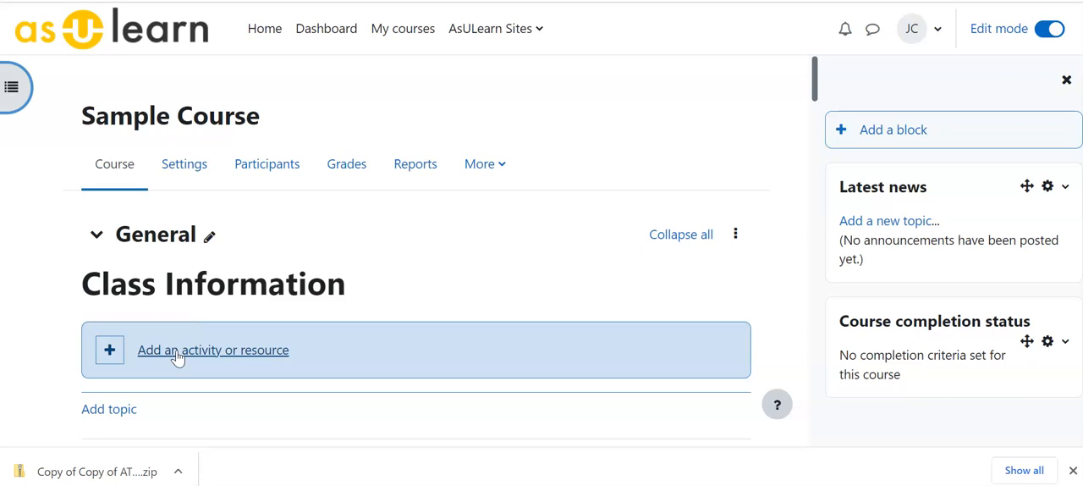
Step: Add a Forum activity to the General section of the course and name it "Discussion chapter 1"
left_click(176, 353)
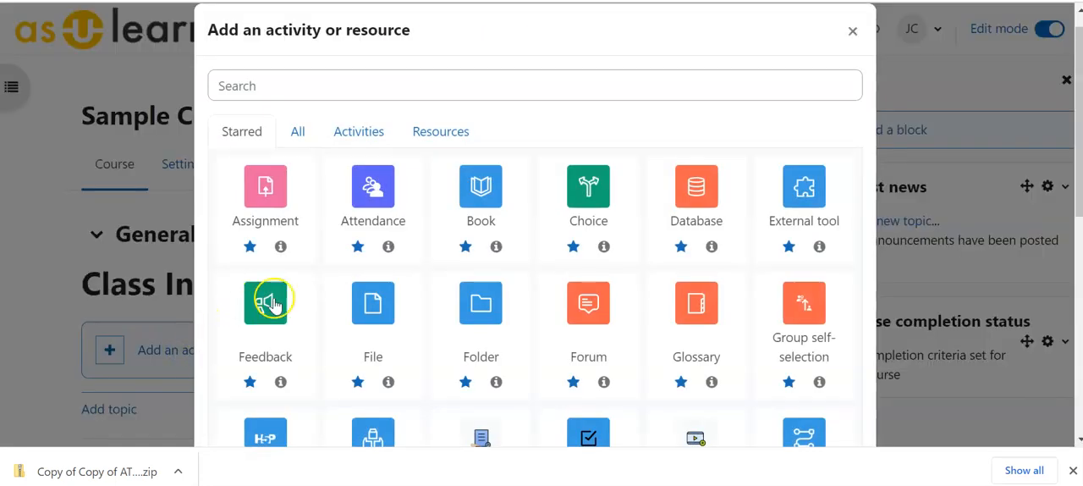
left_click(590, 305)
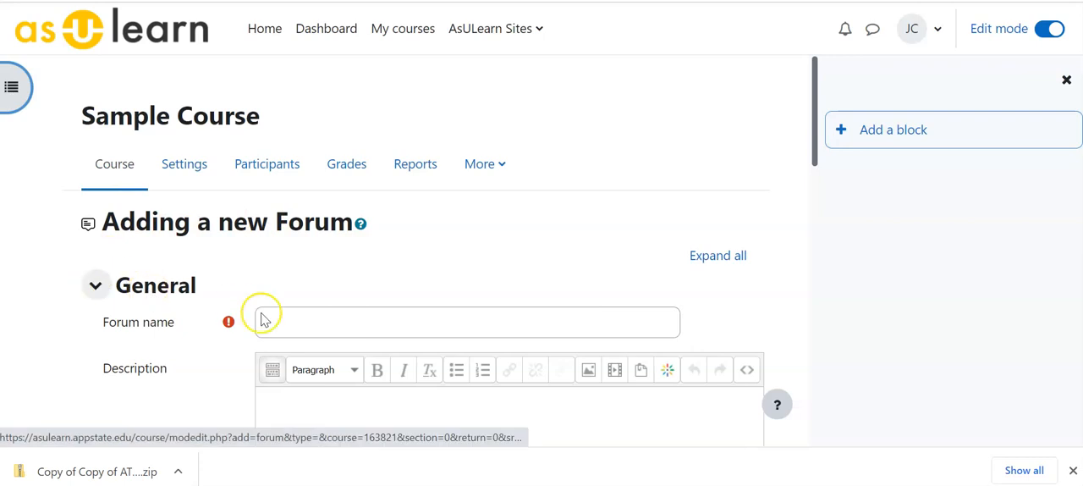
left_click(274, 312)
type("Discussion chapter 1")
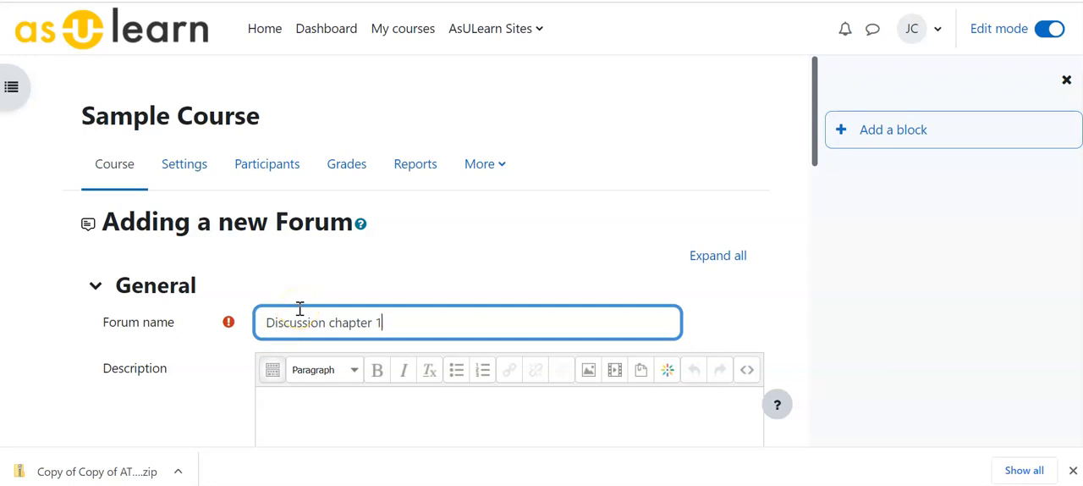
Step: Look over the forum's description area and the available forum types, keeping Standard forum for general use
left_click_drag(811, 121, 806, 175)
left_click(326, 235)
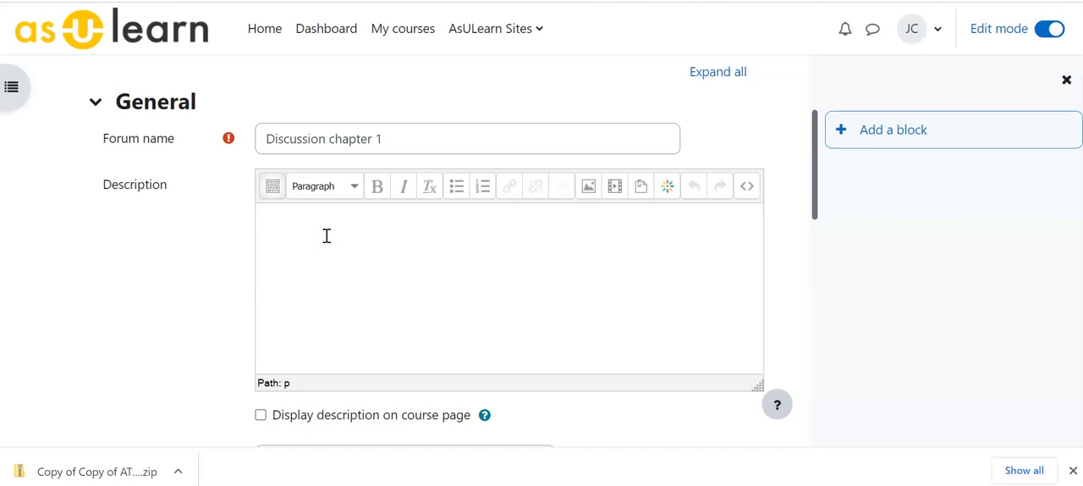
left_click(814, 188)
left_click_drag(815, 188, 803, 253)
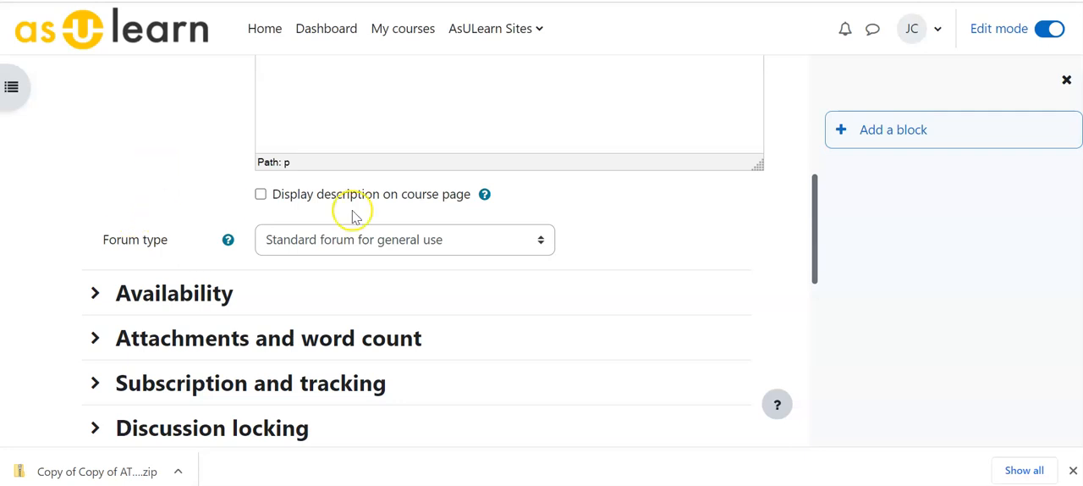
left_click(542, 242)
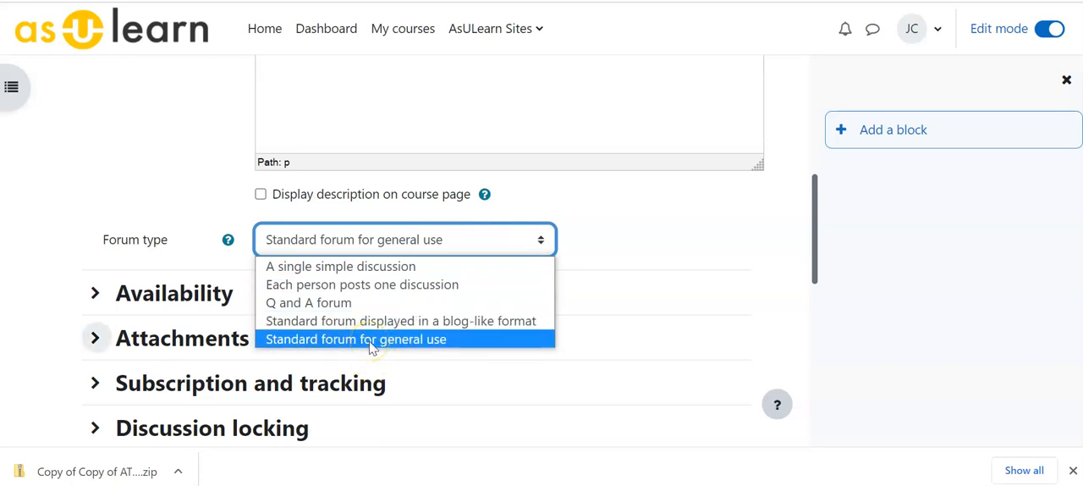
left_click(581, 246)
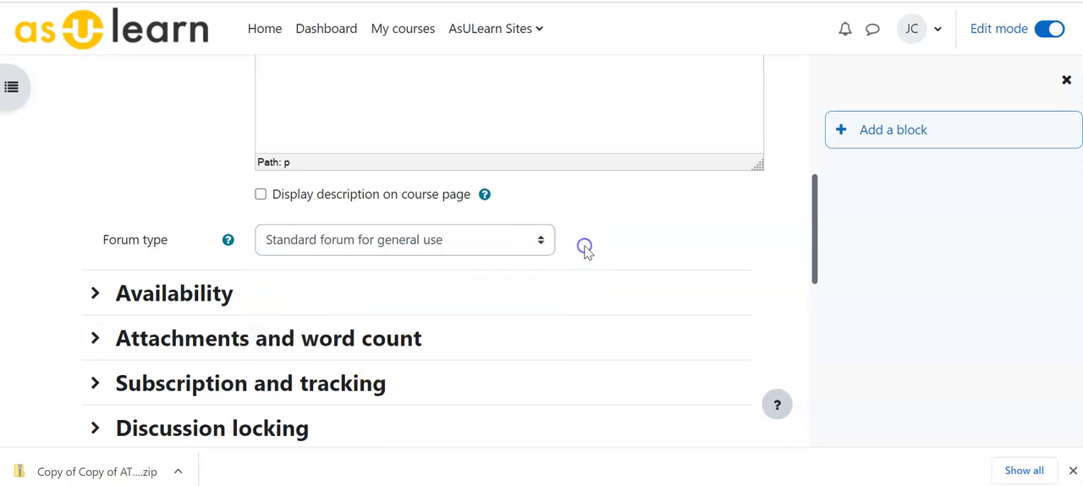
Step: Enable the due date in the forum's Availability settings
left_click(94, 292)
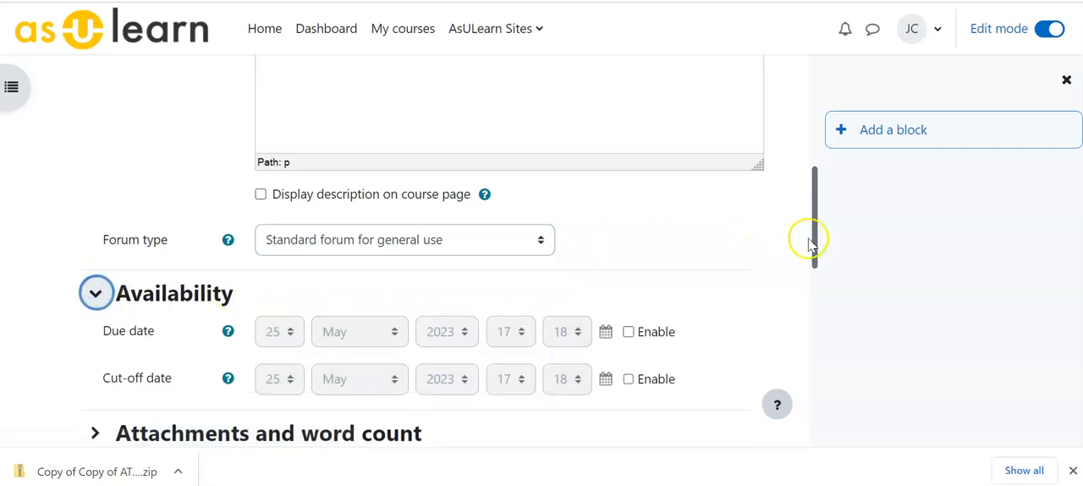
left_click_drag(813, 264, 762, 277)
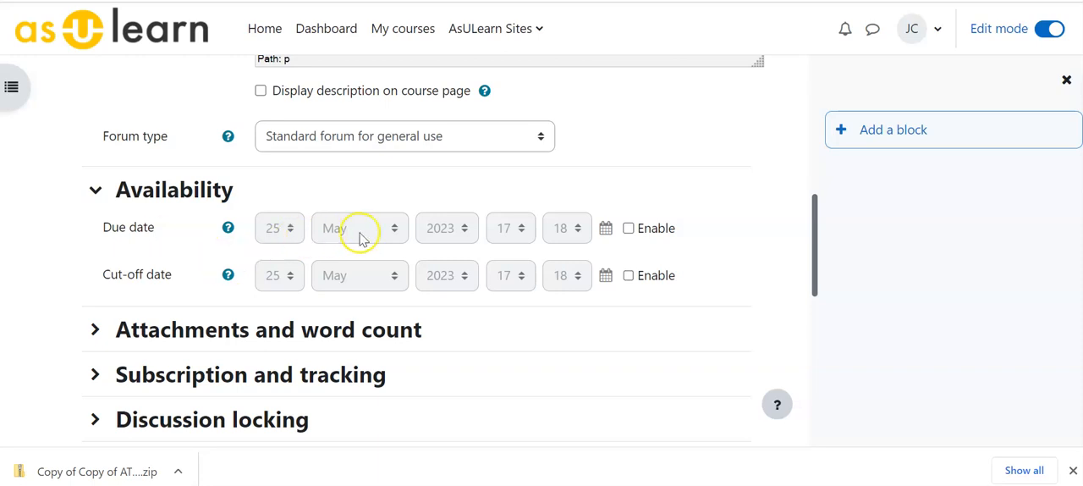
left_click(628, 228)
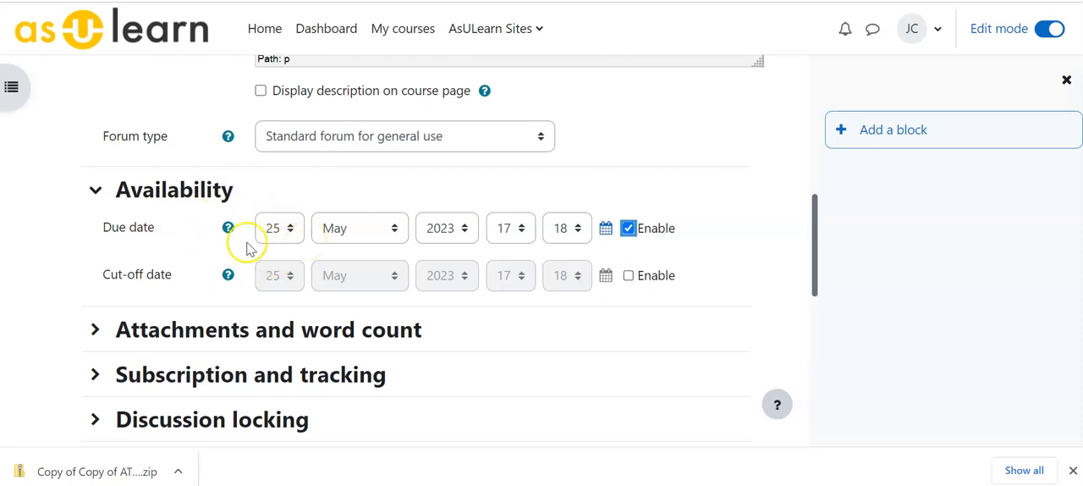
Step: Examine the forum's Attachments and word count settings and expand Subscription and tracking
left_click(93, 330)
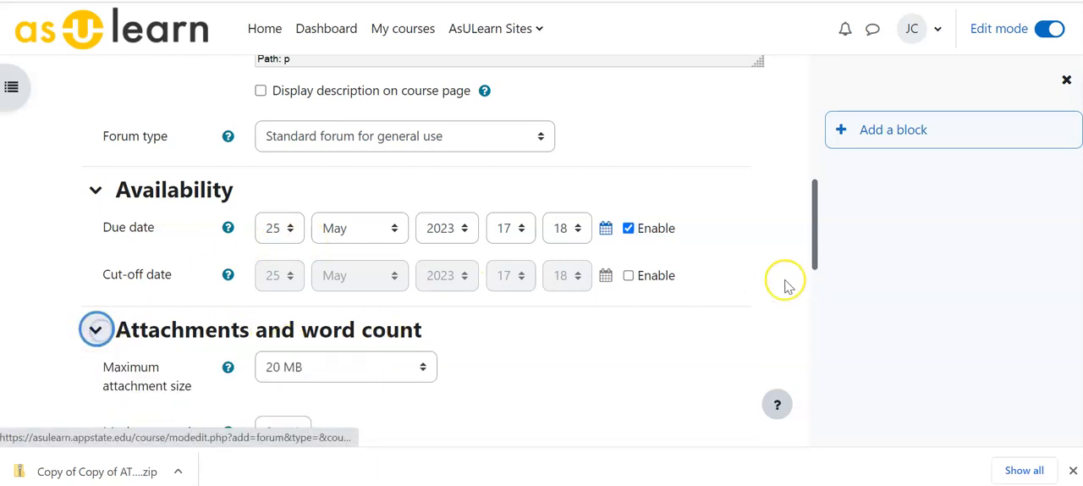
left_click_drag(817, 240, 812, 280)
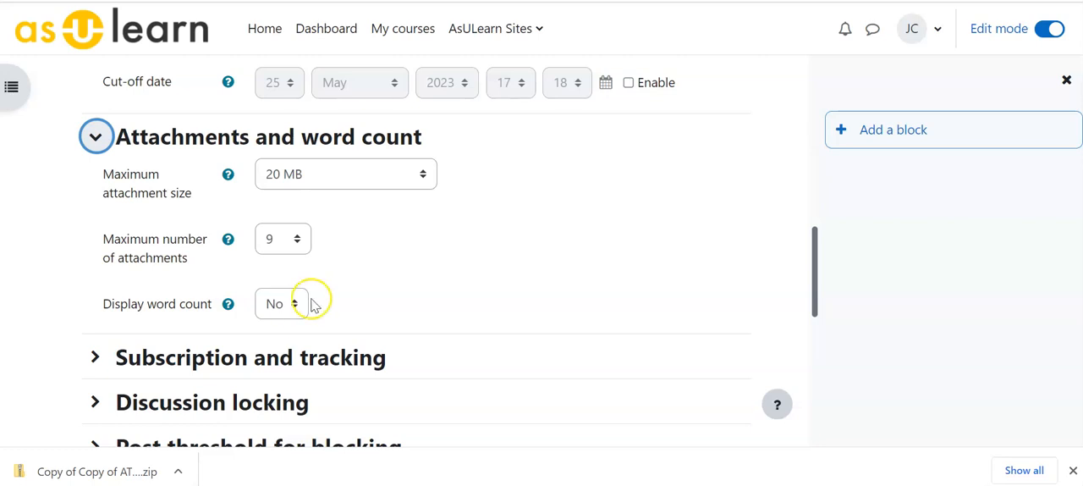
left_click(95, 357)
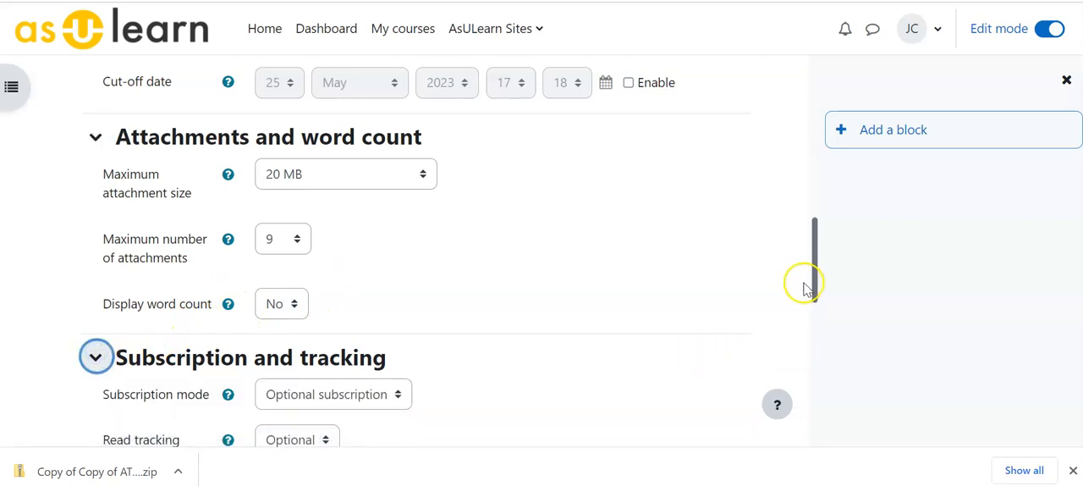
left_click_drag(815, 278, 813, 338)
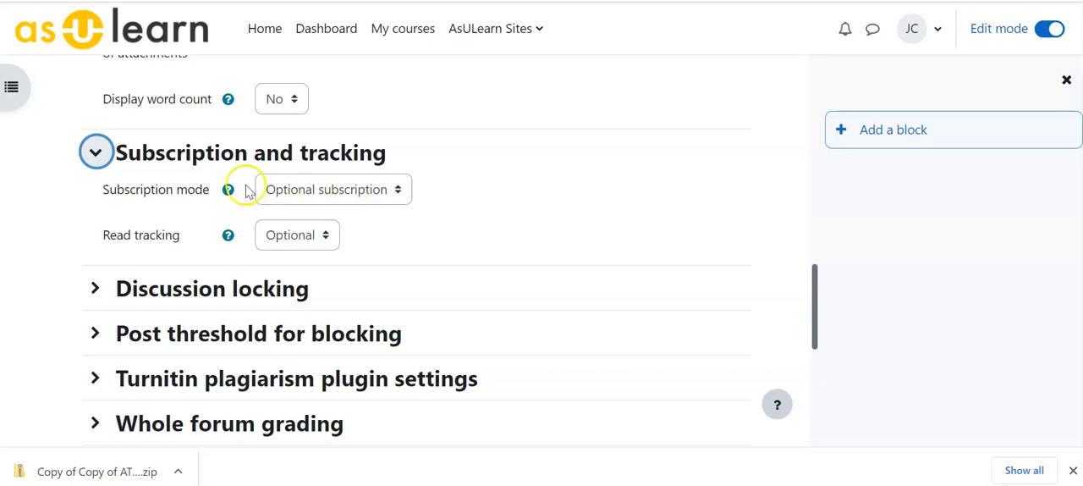
Step: Examine the subscription mode options with their help text, and the read tracking choices
left_click(333, 188)
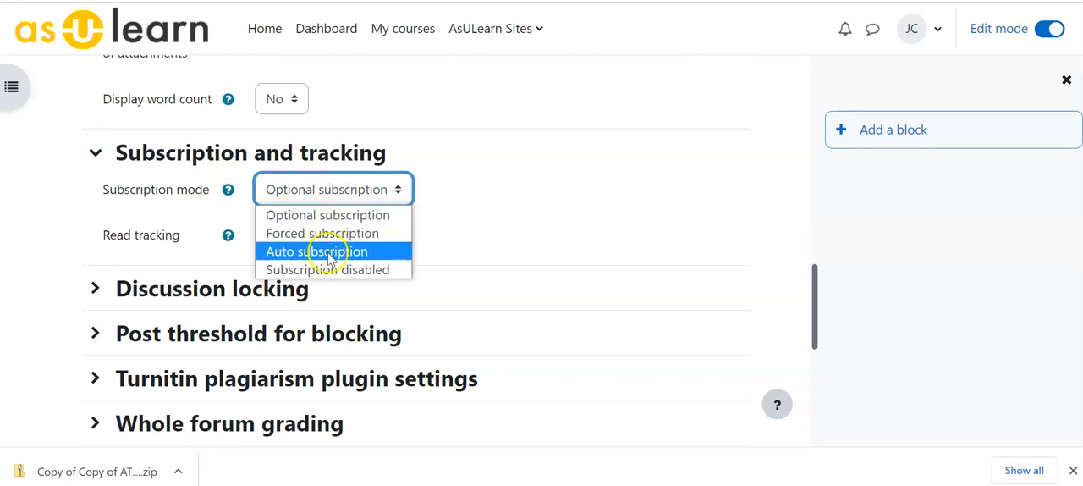
left_click(228, 192)
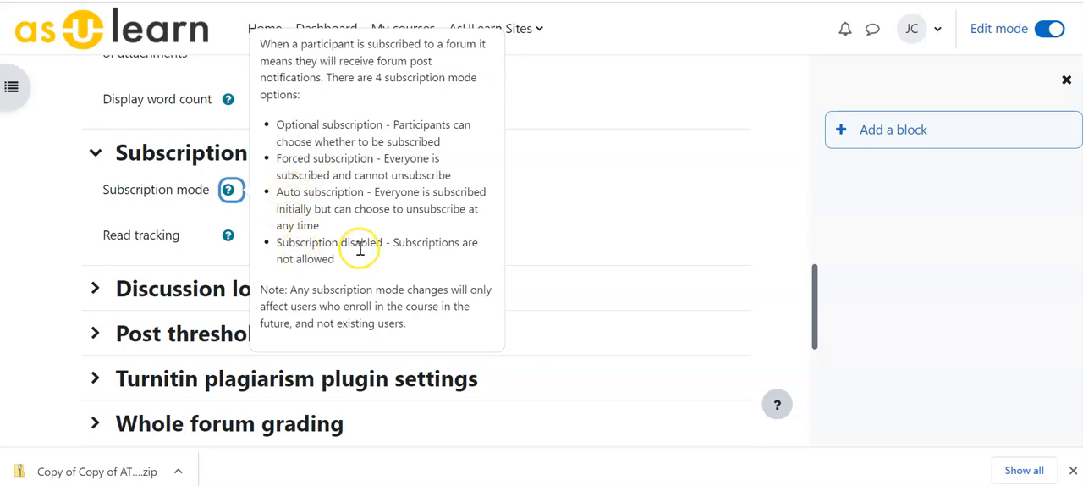
left_click(582, 225)
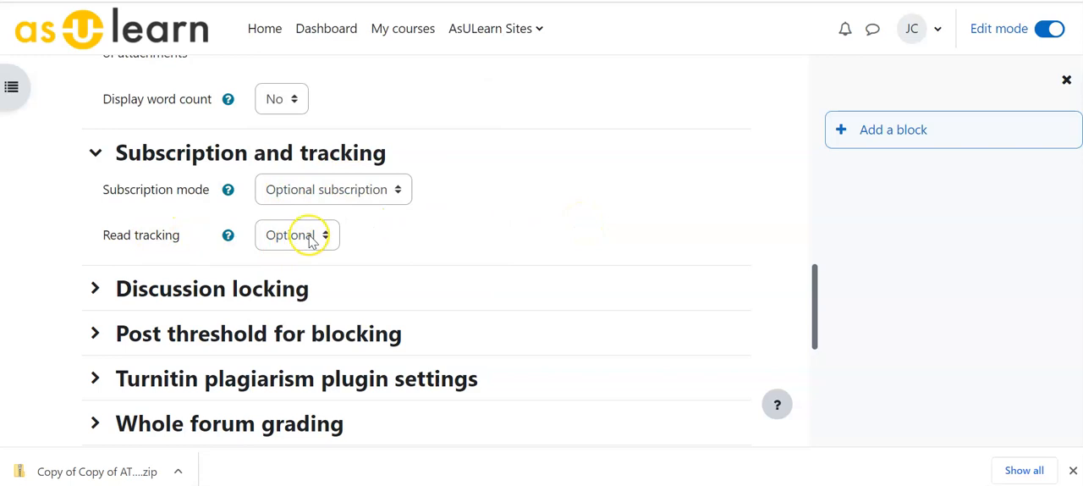
left_click(310, 238)
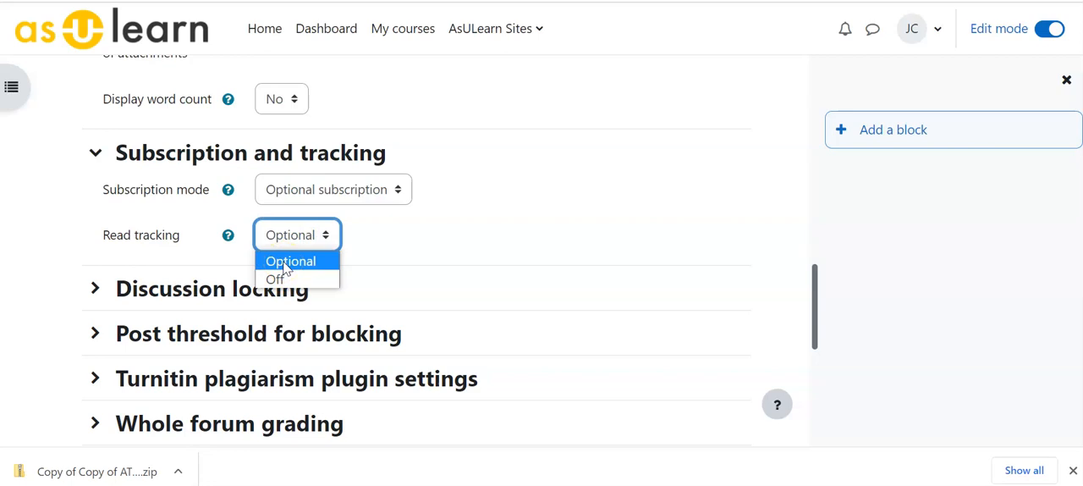
left_click(398, 258)
Step: Try locking discussions after 1 day of inactivity, and set the option back to Do not lock discussions
left_click(95, 288)
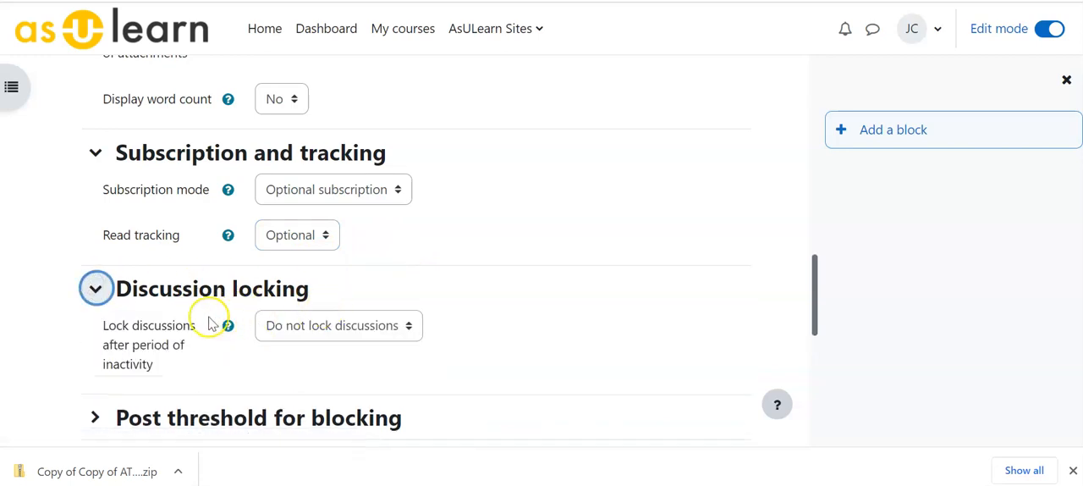
left_click(292, 330)
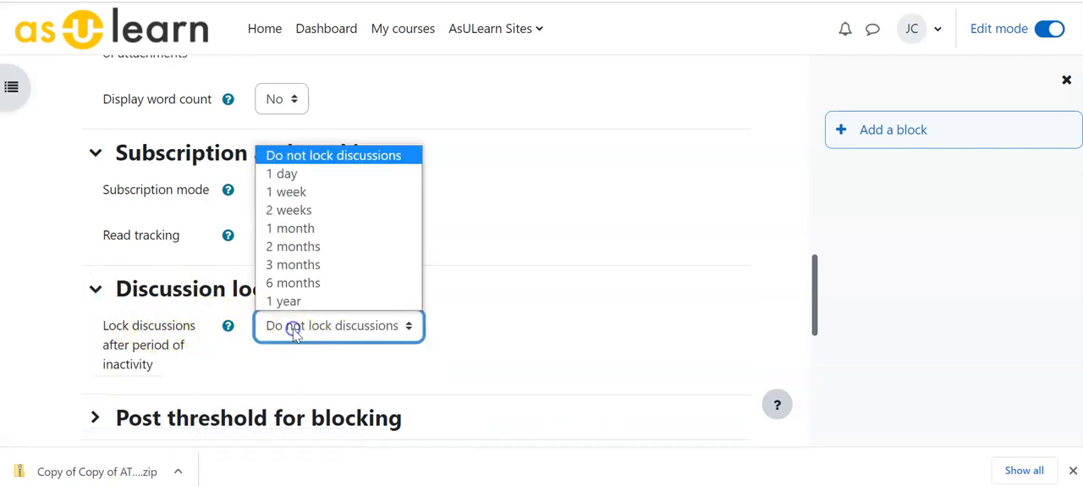
left_click(287, 173)
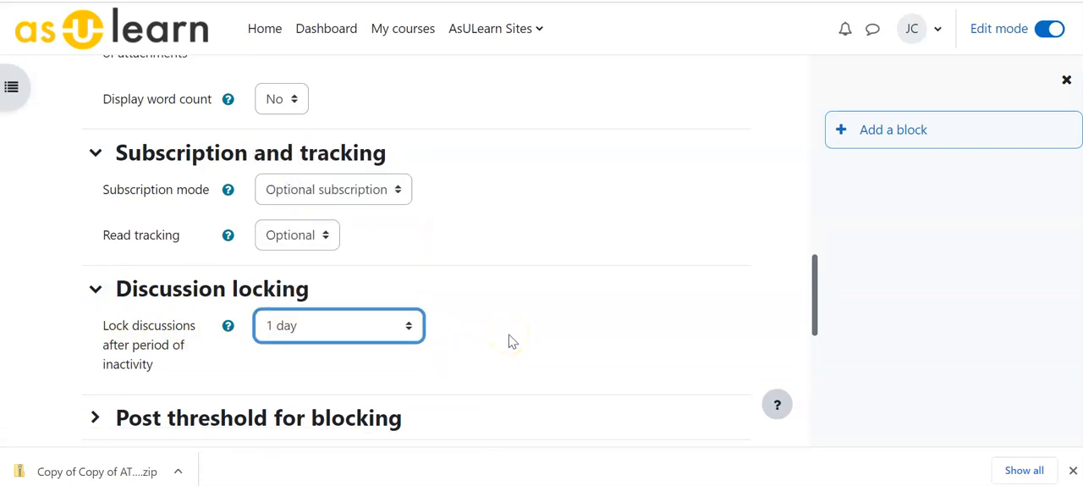
left_click(359, 333)
left_click(306, 161)
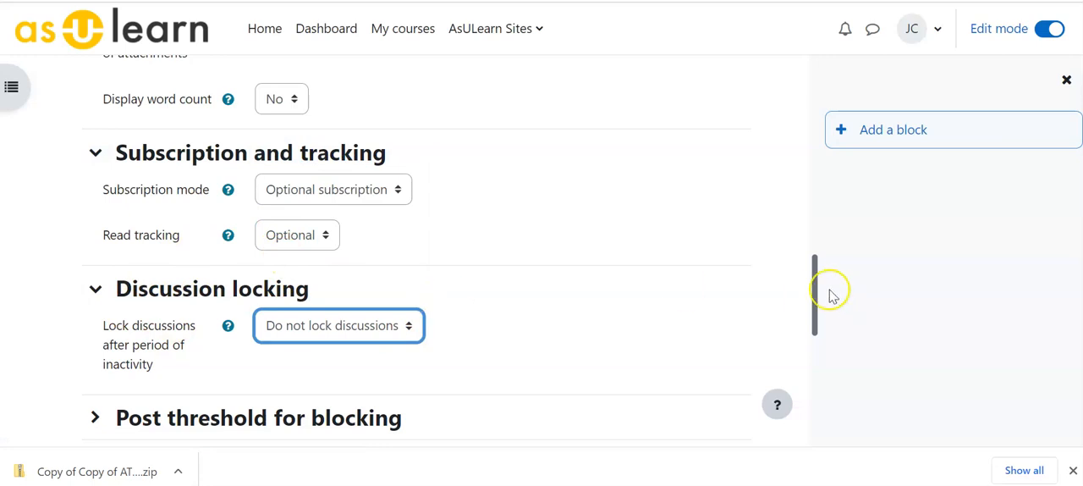
Step: Examine the inactivity periods available for locking discussions without choosing one
left_click_drag(811, 314, 806, 361)
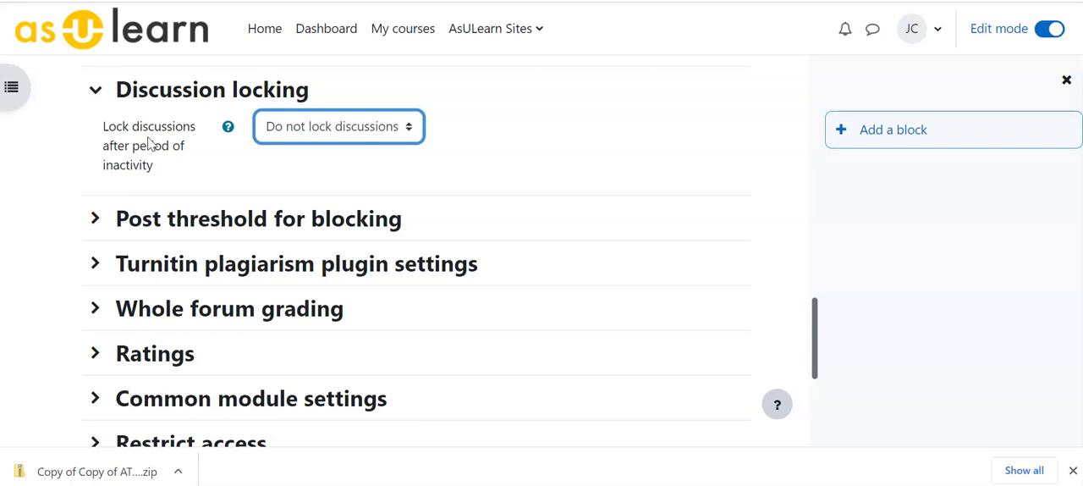
left_click(326, 127)
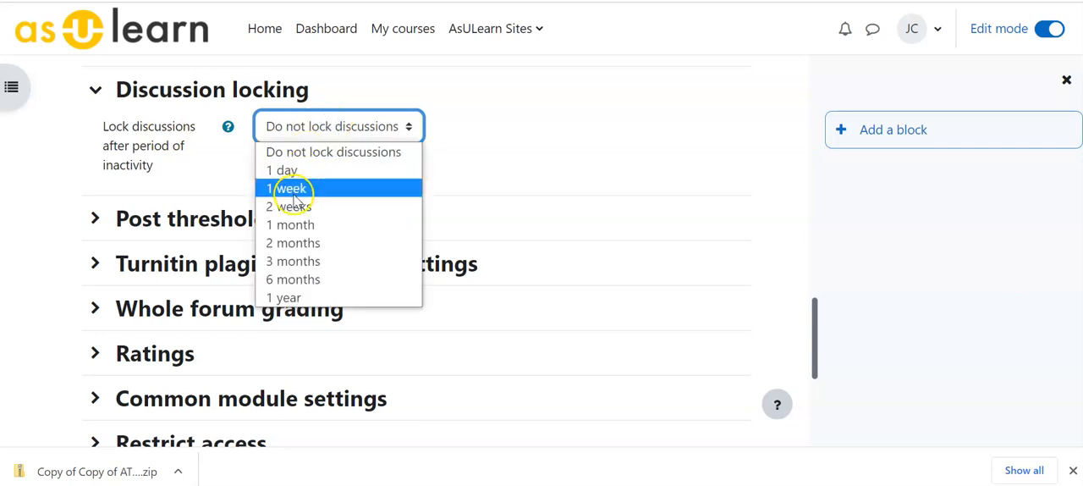
left_click(503, 161)
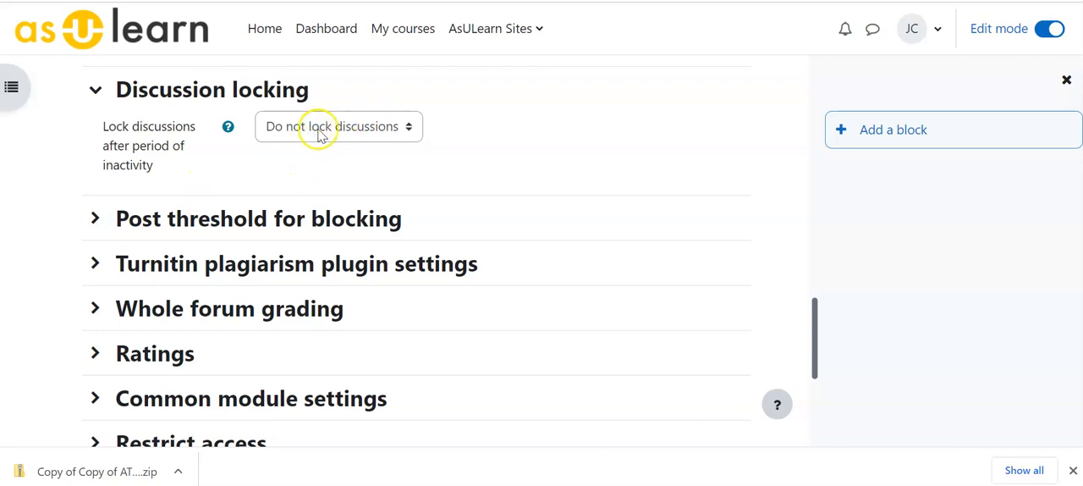
Step: Try a post-blocking time period of 1 day, and set it back to Don't block
left_click(95, 220)
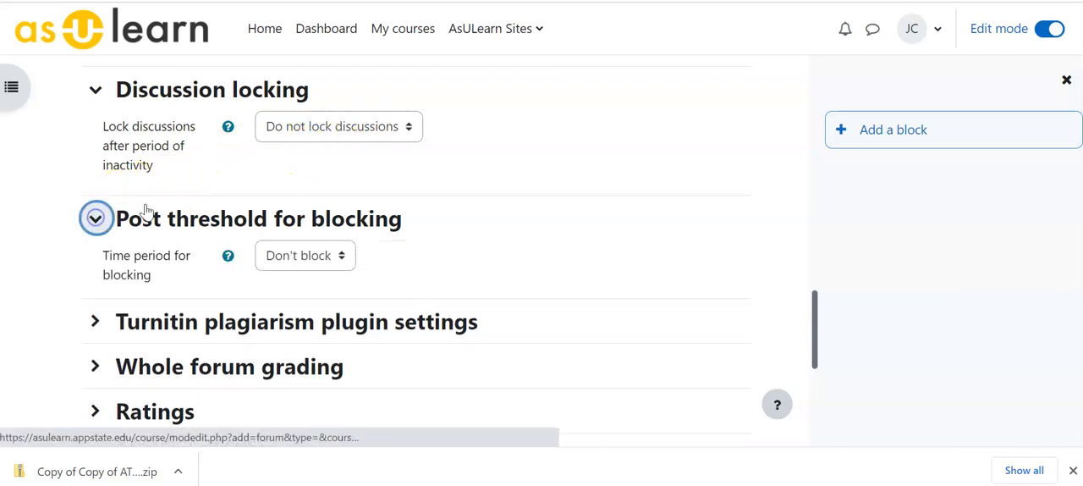
left_click(292, 255)
left_click(282, 300)
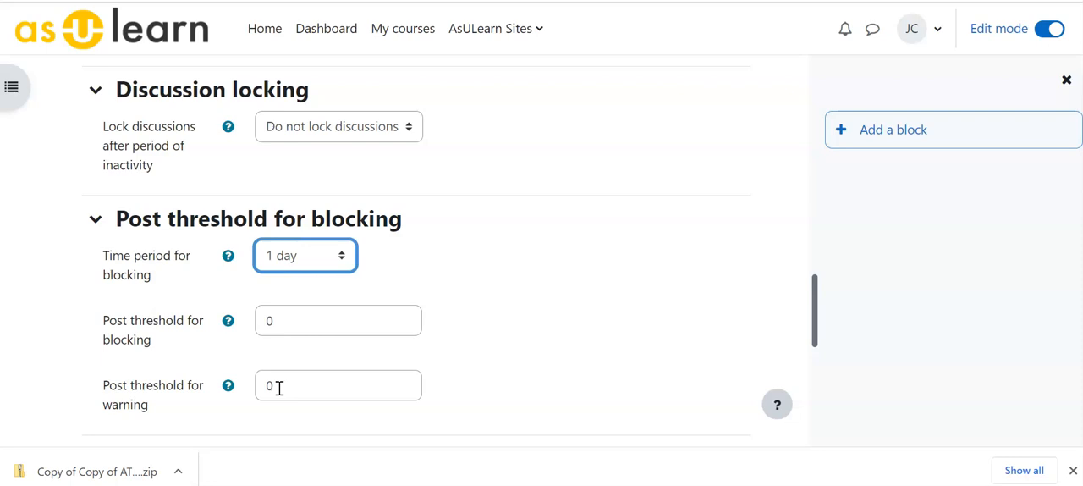
left_click(315, 257)
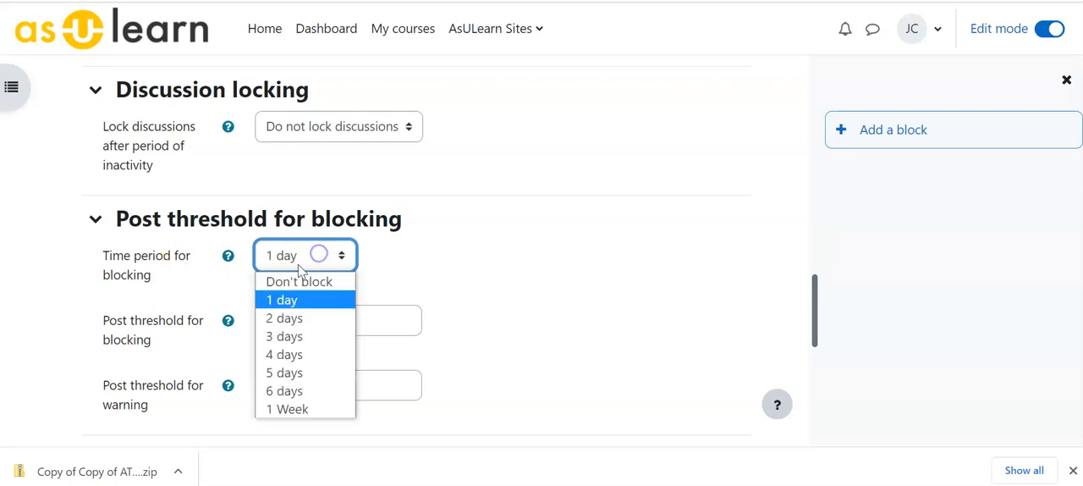
left_click(300, 283)
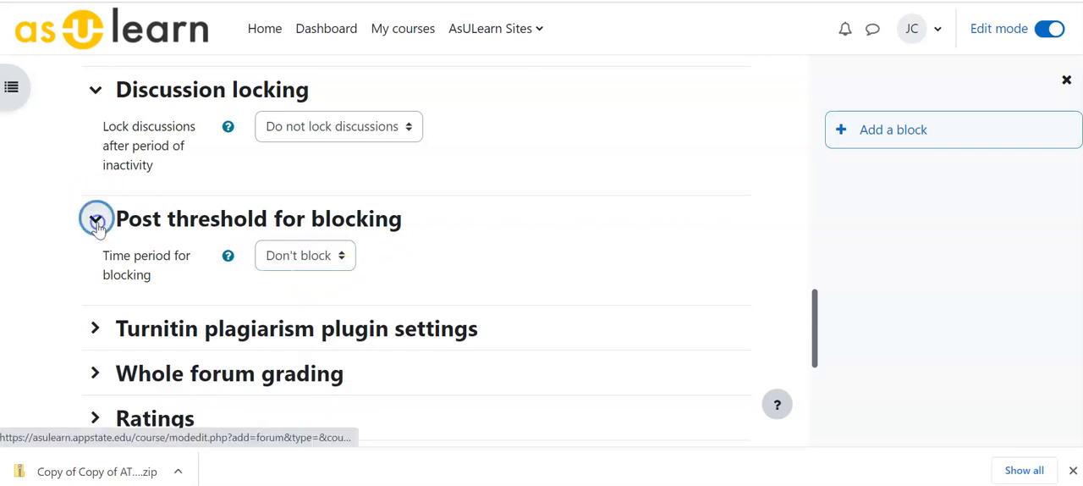
Step: Examine the Turnitin plagiarism plugin settings and collapse that section again
left_click(95, 327)
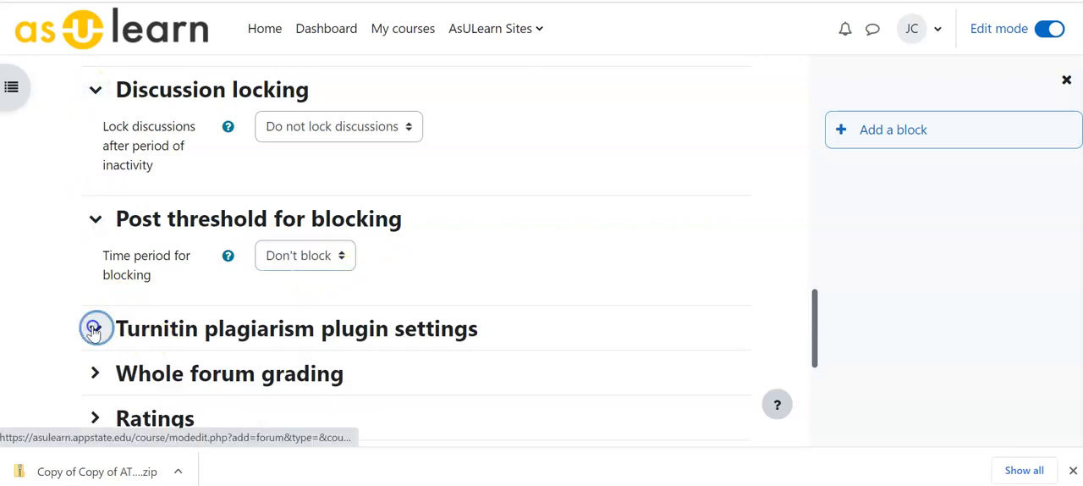
left_click_drag(812, 225, 810, 268)
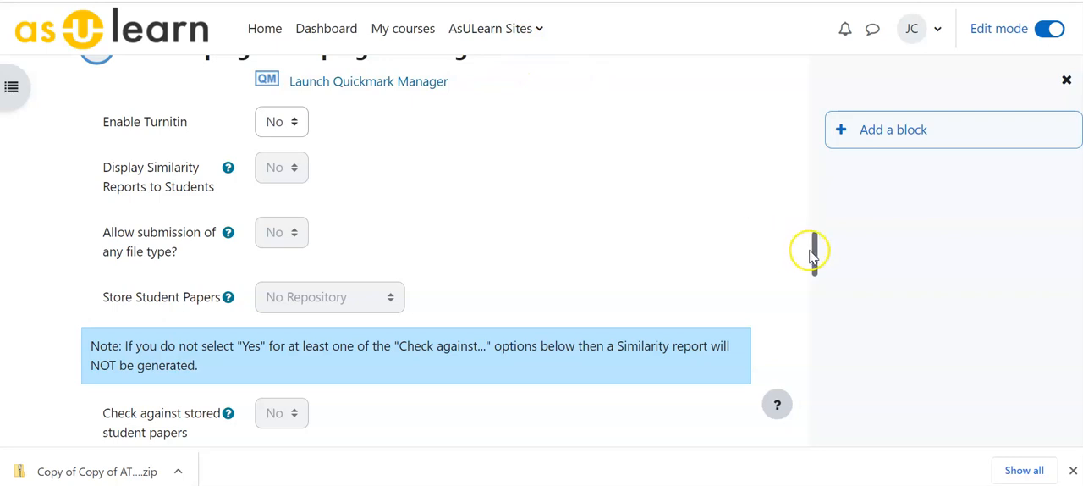
left_click_drag(815, 249, 815, 242)
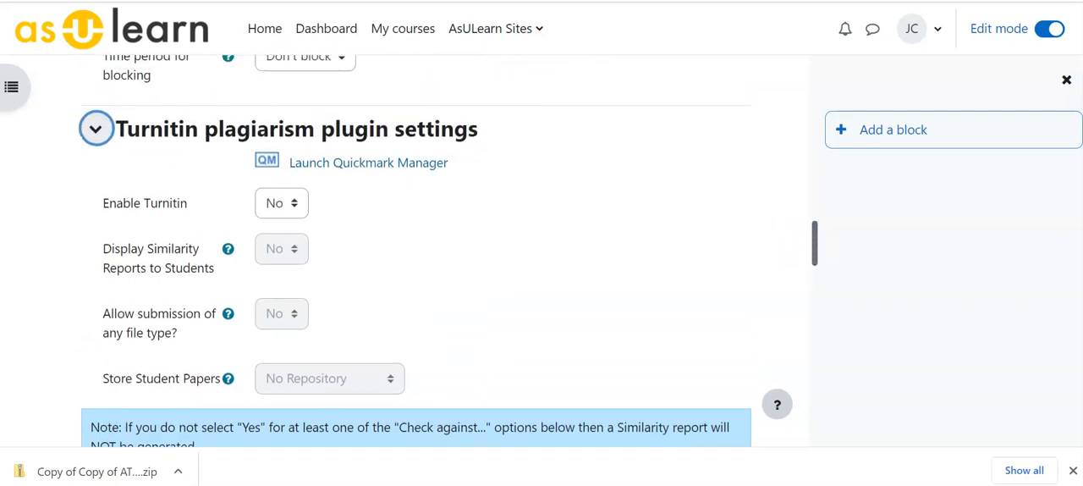
left_click(97, 131)
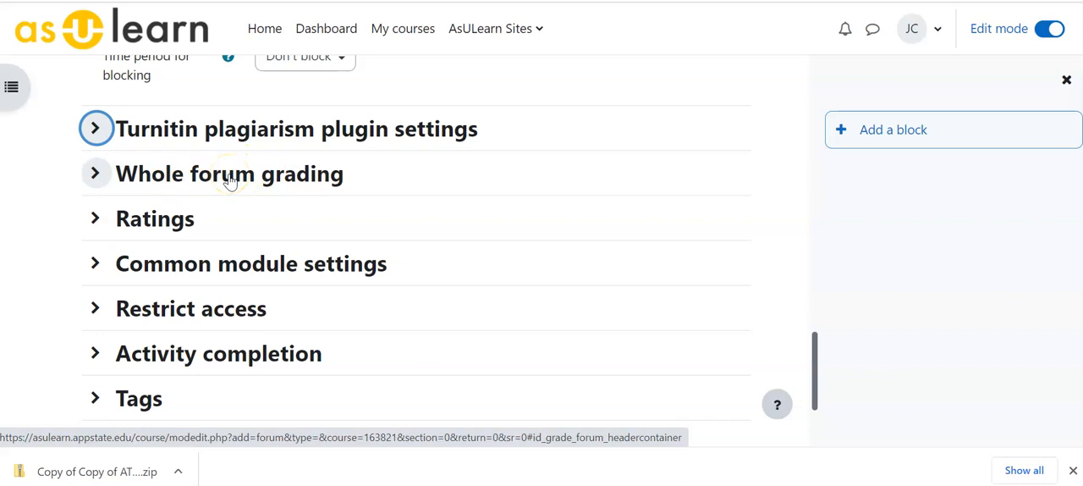
Step: Examine the Common module settings, including availability and group mode, and collapse that section again
left_click(96, 264)
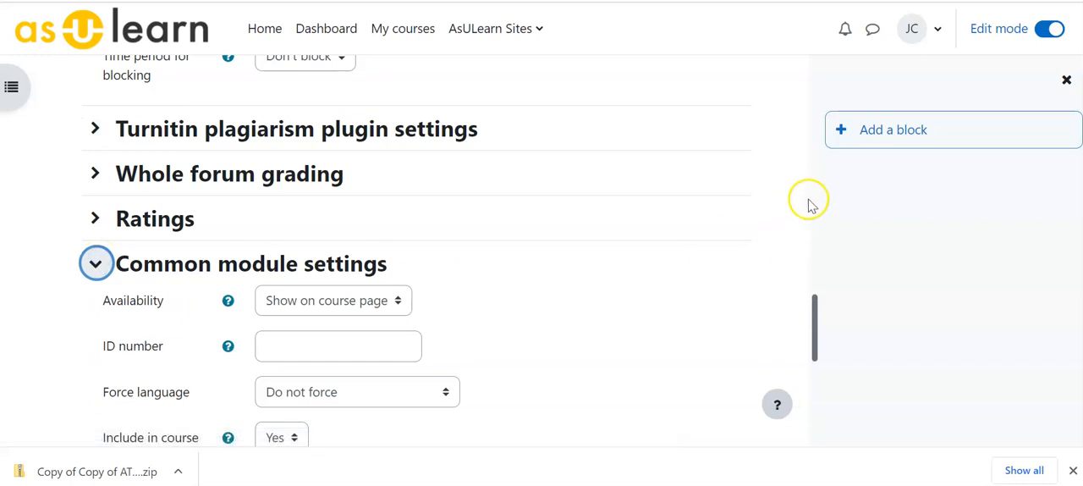
left_click_drag(812, 317, 811, 359)
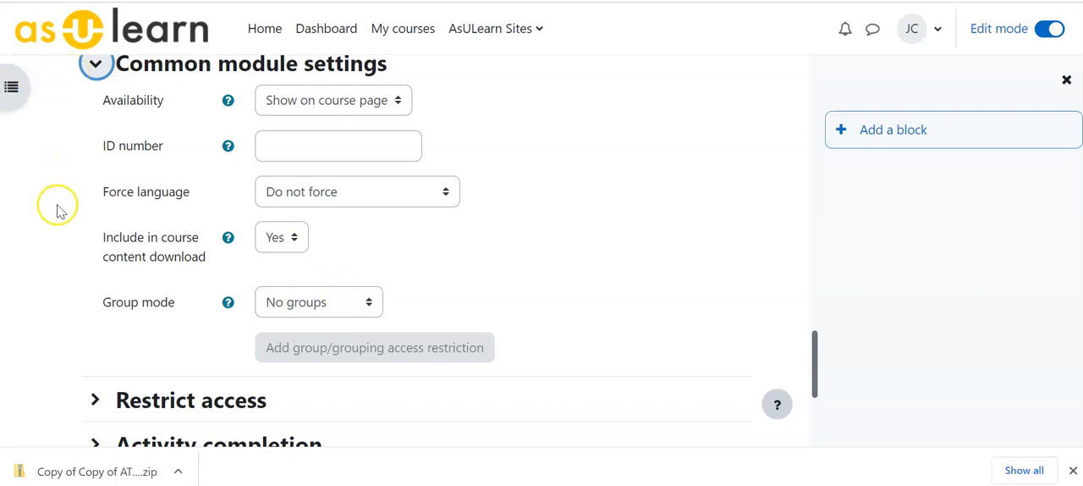
left_click(95, 64)
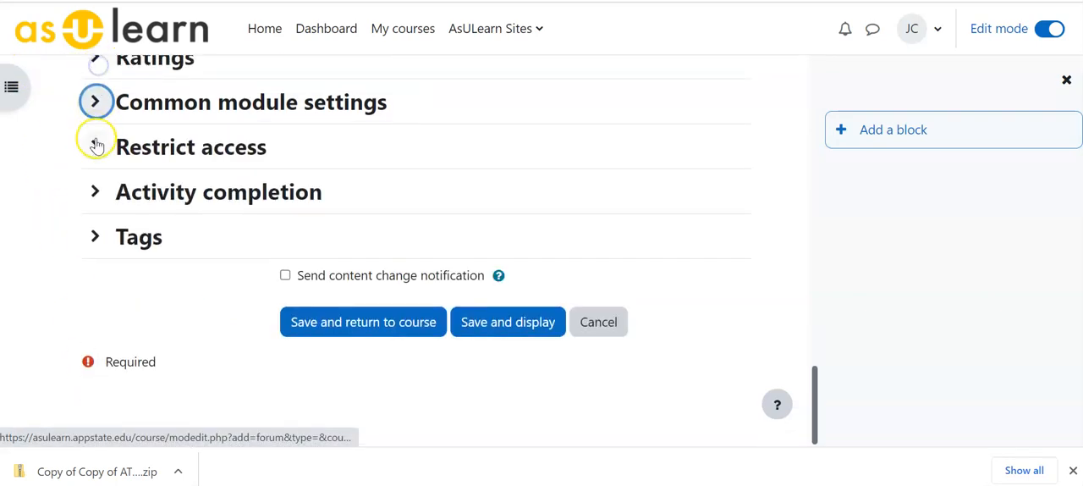
Step: Check the forum's access restrictions, and save and display the forum
left_click(97, 147)
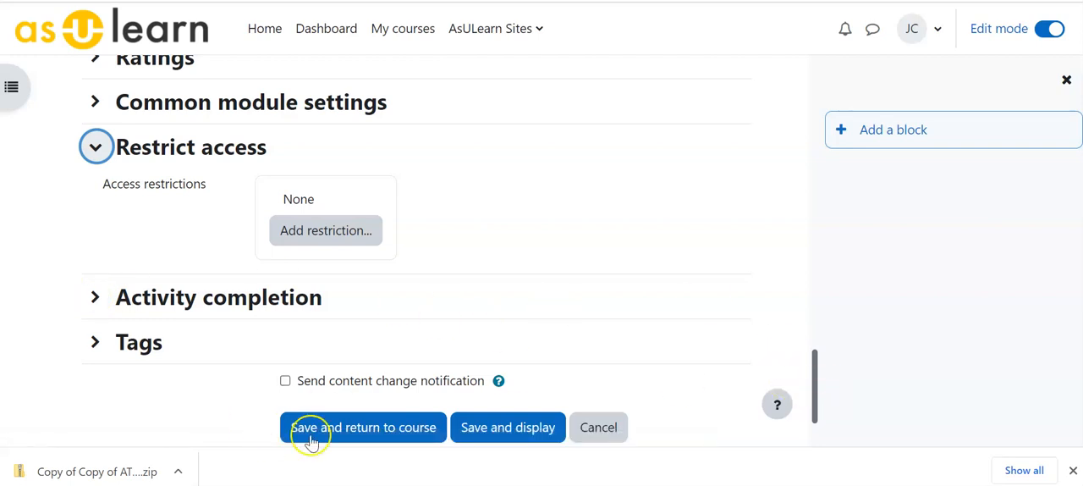
left_click(470, 430)
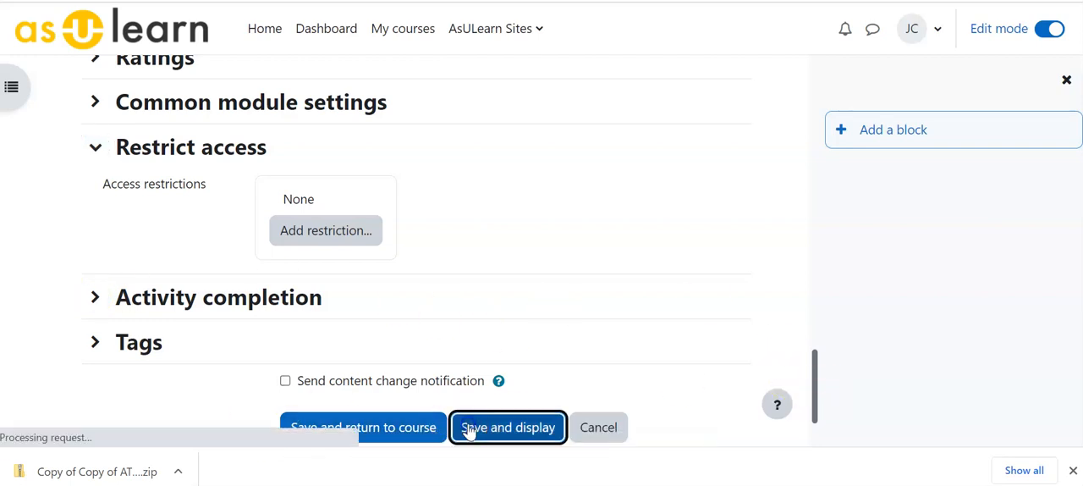